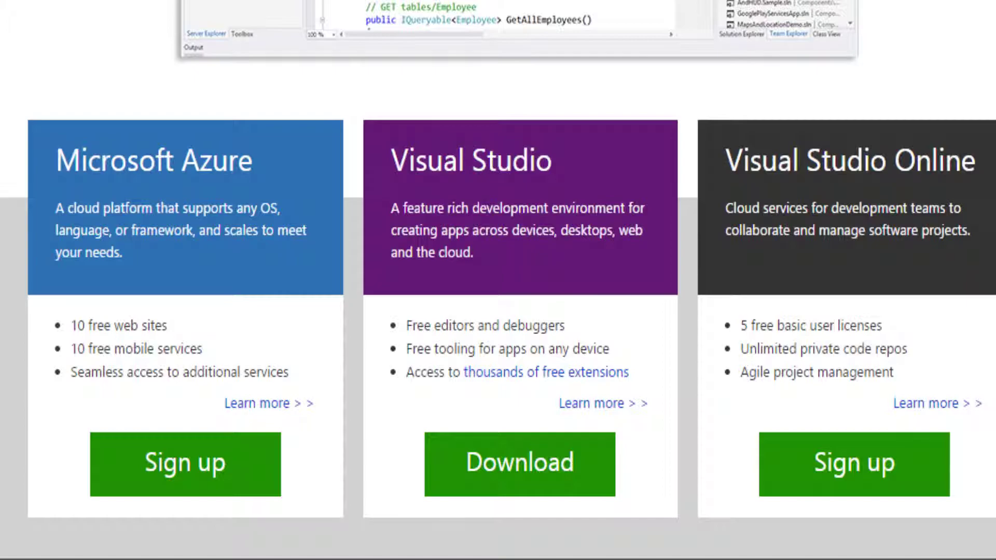
scroll(498, 281, up, 1)
scroll(498, 280, up, 2)
scroll(498, 281, up, 2)
scroll(499, 281, up, 2)
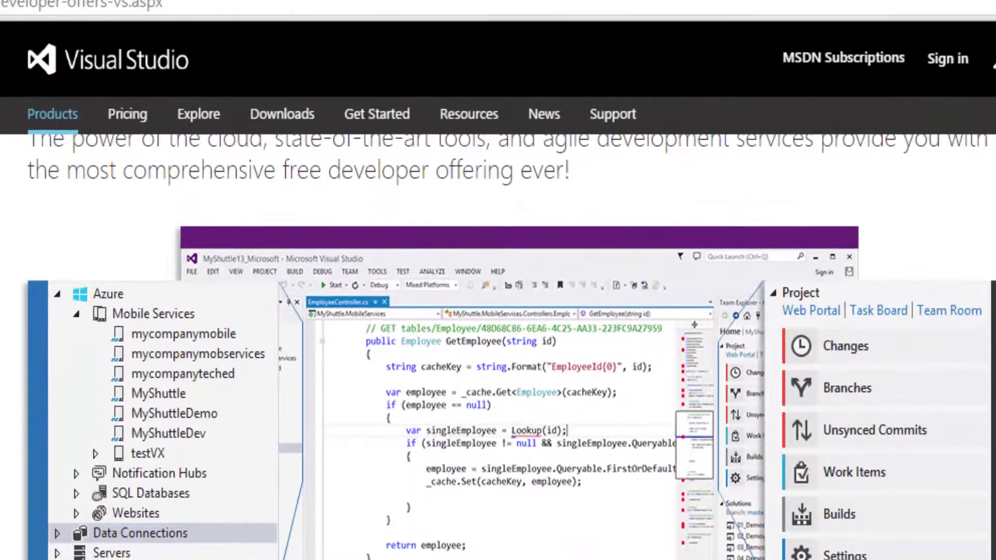